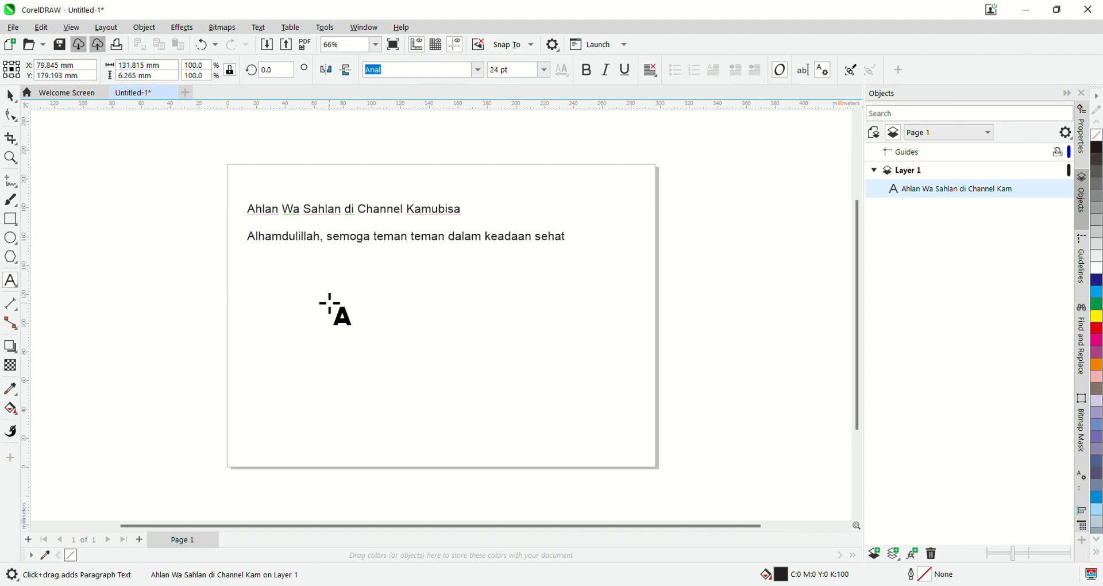
Continue the greeting text with "wal afiat" and a new line beginning "untuk kesempatan kali ini, kita akan buat desain".
{"action": "type", "text": "kesempatan kali ini, kita akan"}
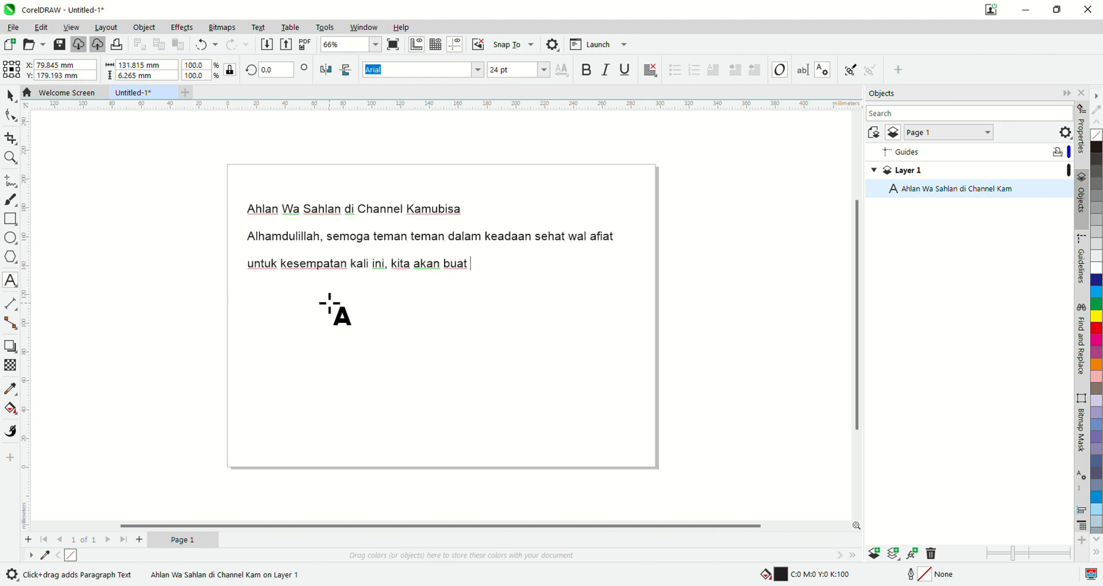
{"action": "type", "text": " buat desain sepe"}
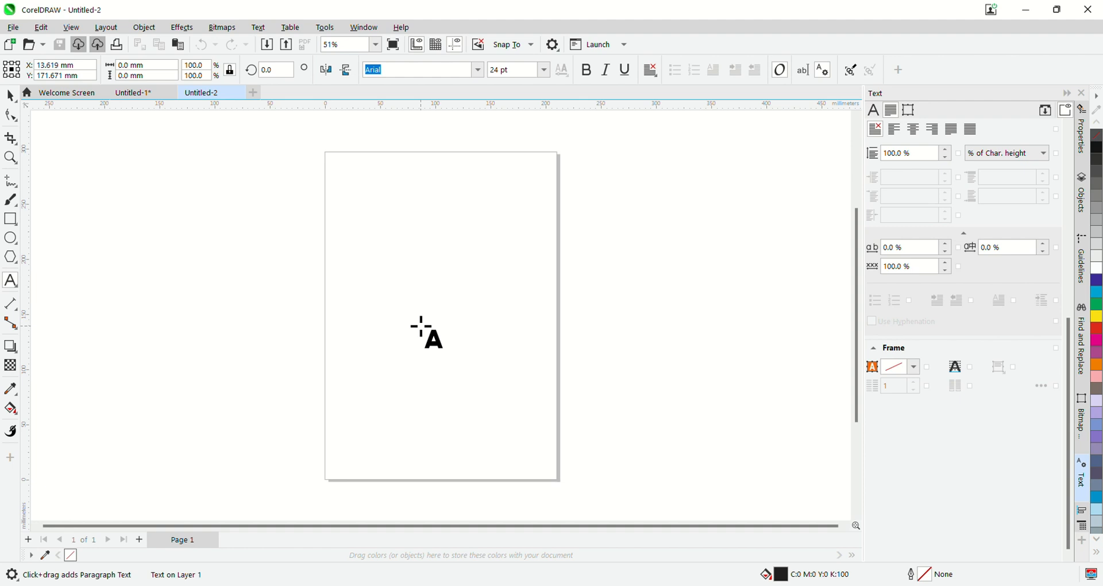
Enter the artistic text "St. Khalifah Creative" on the blank page and set it in Poppins ExtraBold.
{"action": "type", "text": "ST"}
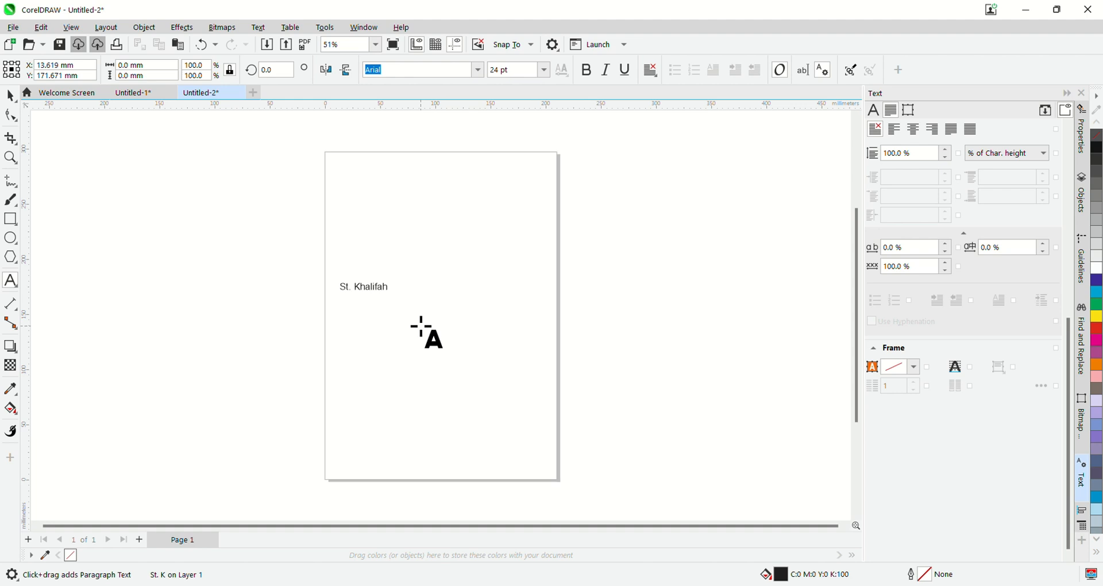
{"action": "type", "text": ". Khalifah Creative"}
{"action": "key", "text": "ctrl+a"}
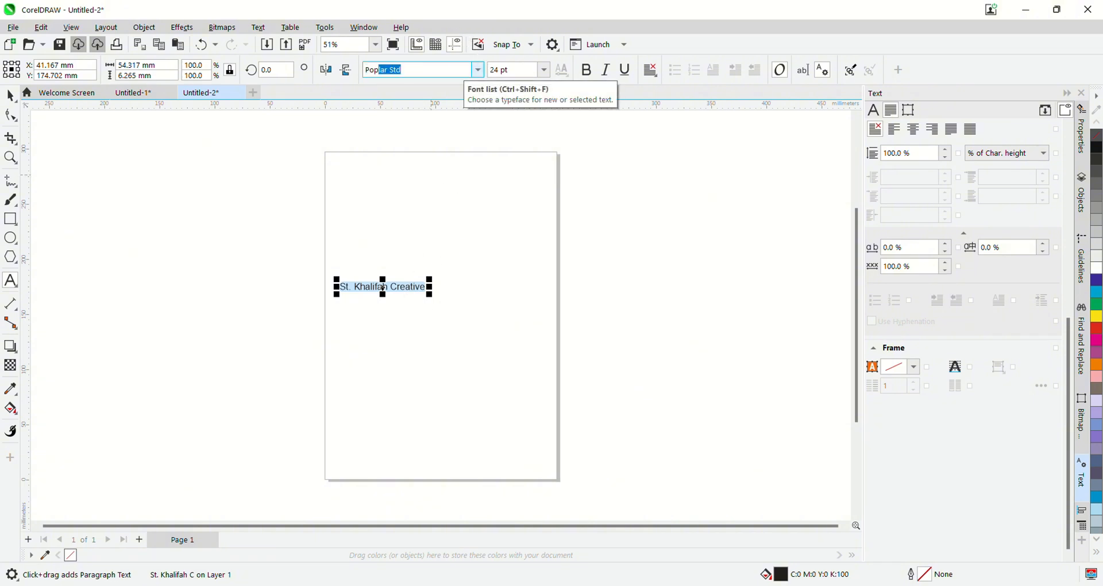
{"action": "key", "text": "Return"}
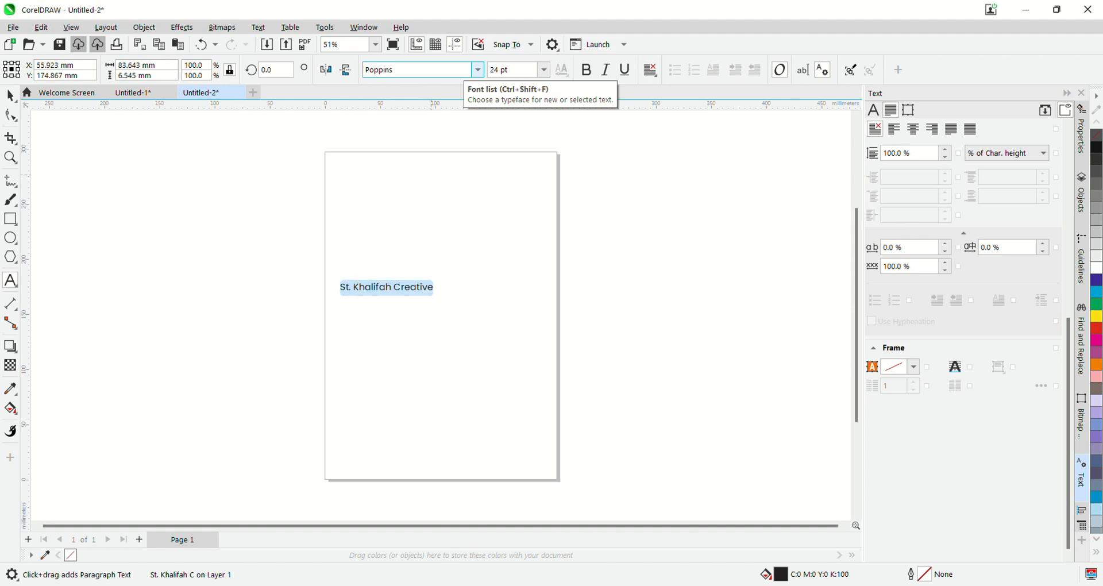
{"action": "left_click", "coordinate": [482, 70]}
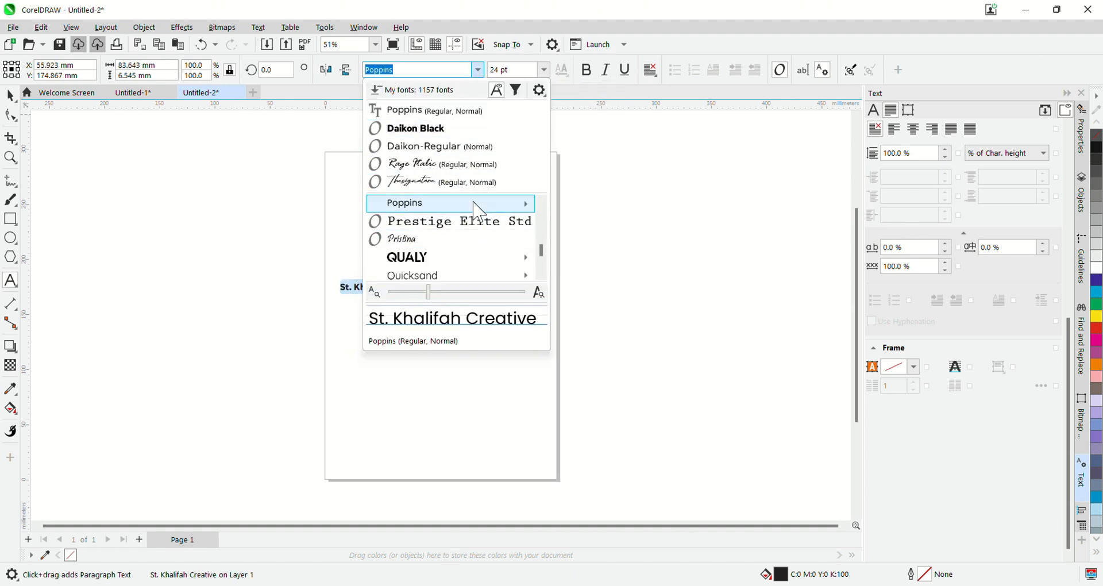
{"action": "mouse_move", "coordinate": [480, 204]}
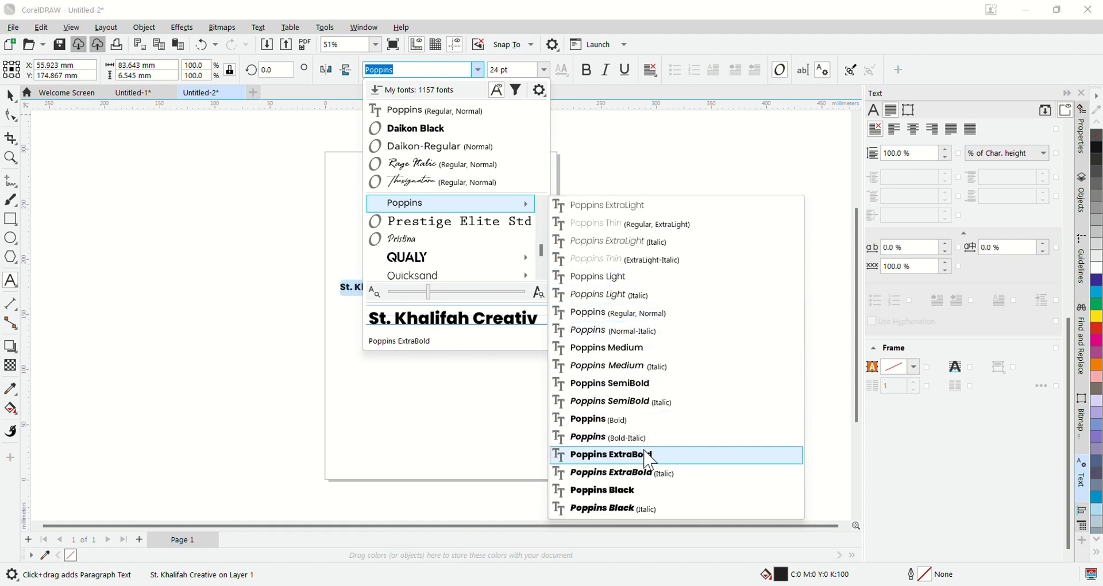
{"action": "left_click", "coordinate": [648, 455]}
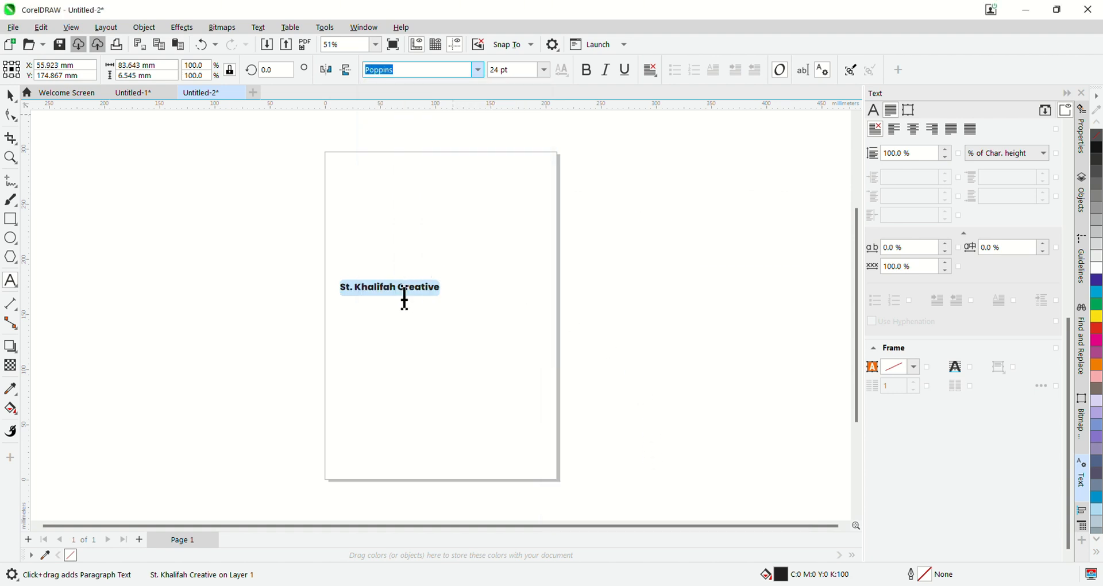
Deselect the text and switch the A4 page to landscape orientation.
{"action": "left_click", "coordinate": [11, 96]}
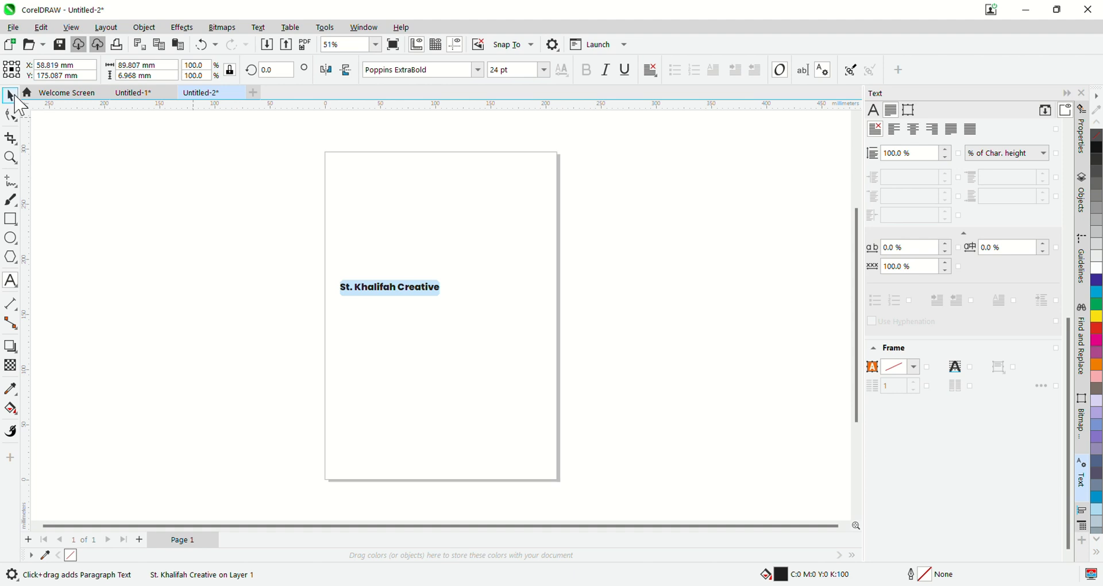
{"action": "left_click", "coordinate": [173, 187]}
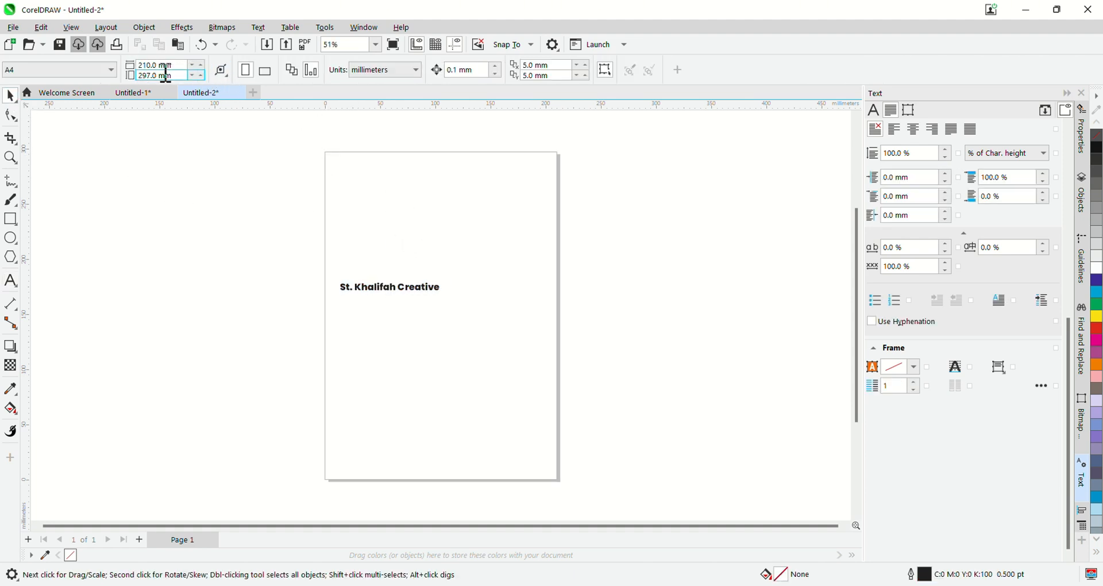
{"action": "left_click", "coordinate": [265, 70]}
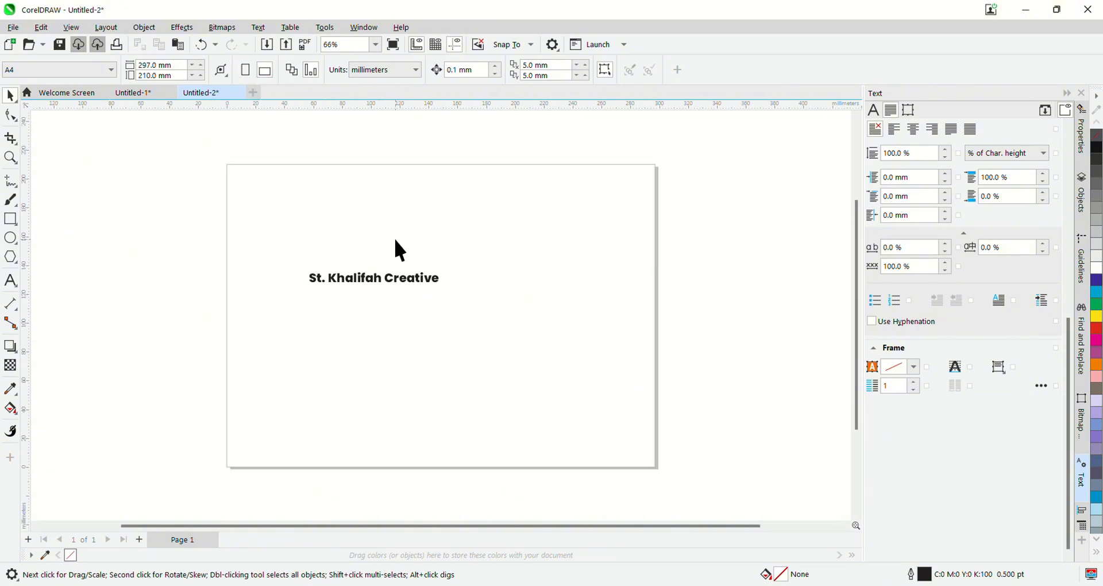
Enlarge the "St. Khalifah Creative" text proportionally to about 267 mm wide and place it across the page's upper half.
{"action": "left_click", "coordinate": [437, 281]}
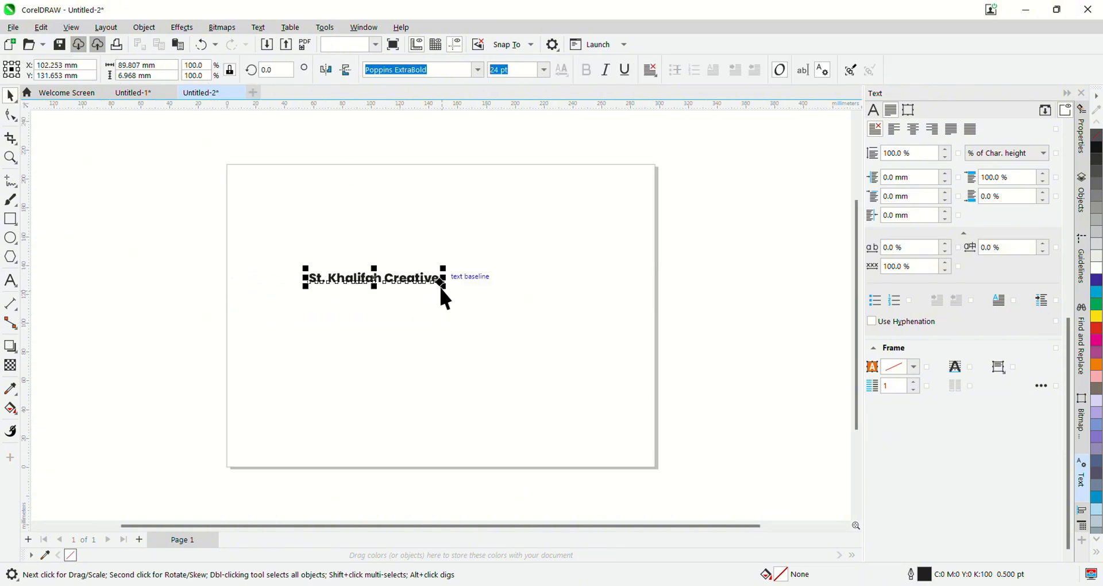
{"action": "left_click_drag", "start_coordinate": [441, 289], "coordinate": [643, 377]}
{"action": "left_click_drag", "start_coordinate": [446, 265], "coordinate": [441, 263]}
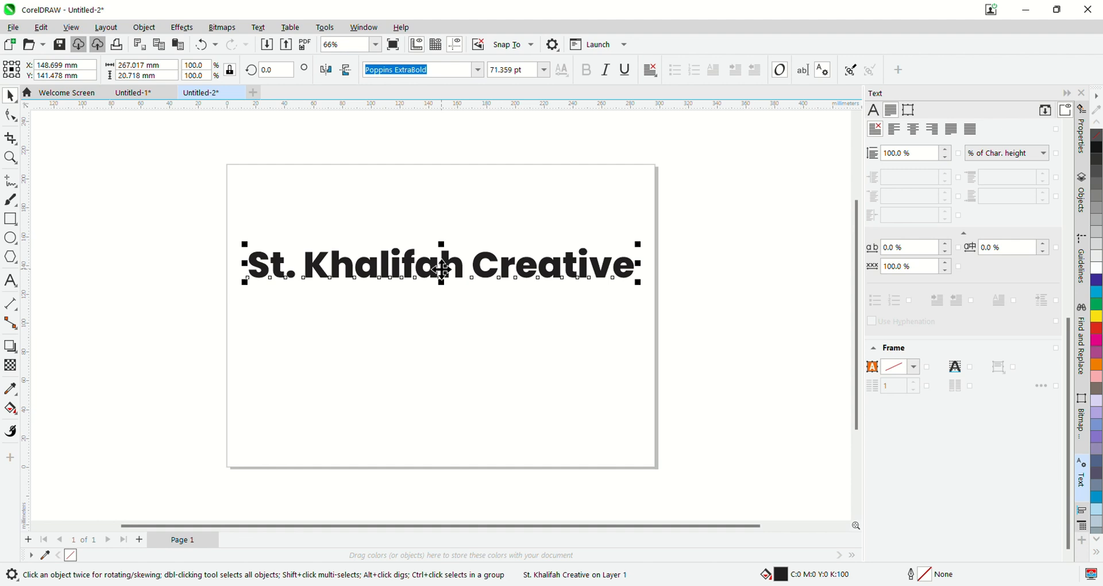
Break the text onto a second line before "Creative" and right-align both lines.
{"action": "left_click", "coordinate": [10, 281]}
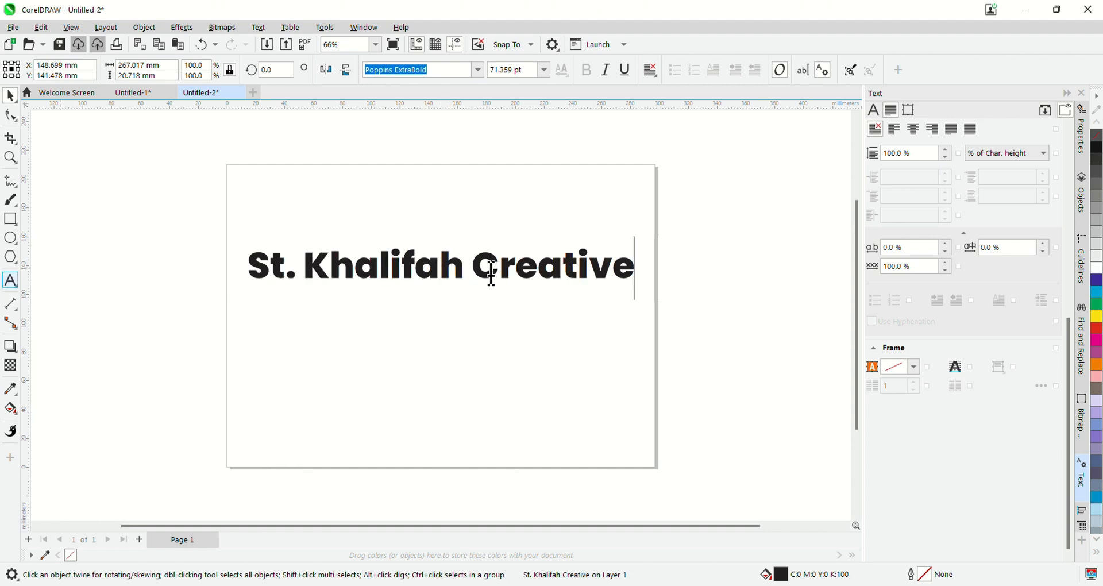
{"action": "left_click", "coordinate": [474, 267]}
{"action": "key", "text": "Return"}
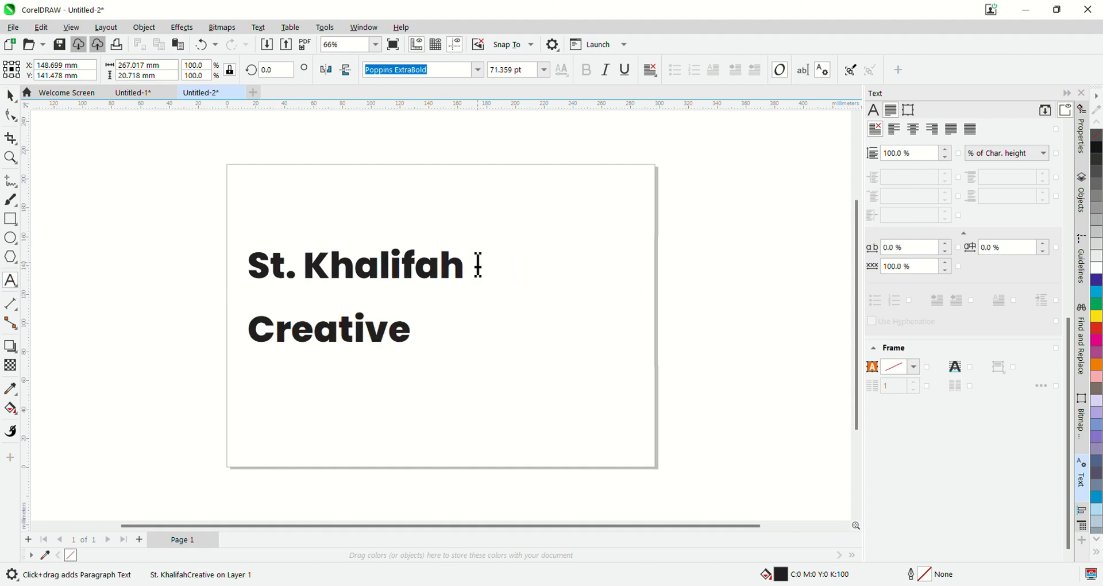
{"action": "left_click", "coordinate": [11, 96]}
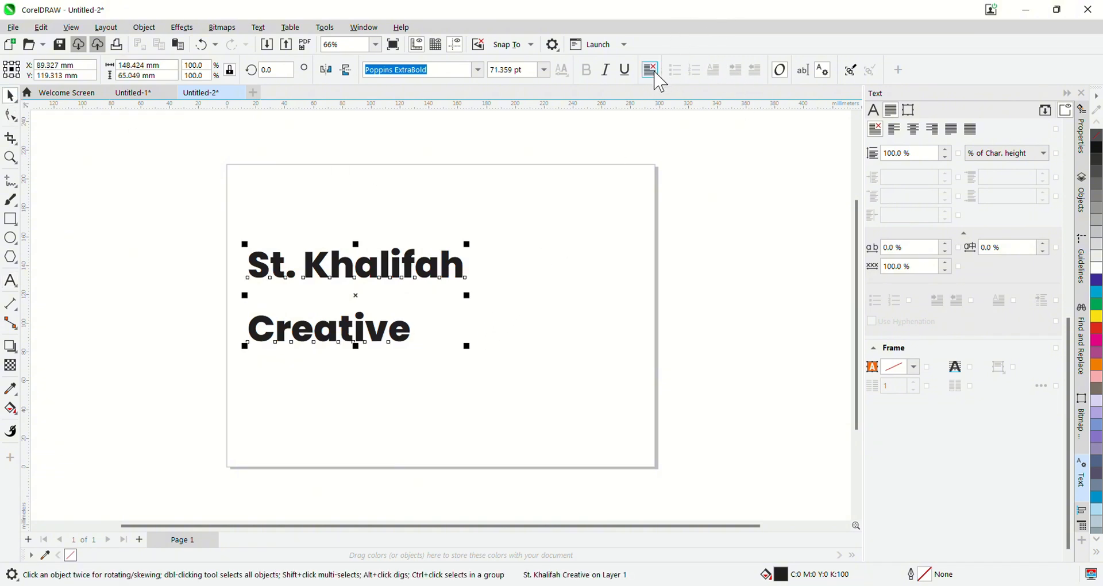
{"action": "left_click", "coordinate": [655, 73]}
{"action": "left_click", "coordinate": [681, 139]}
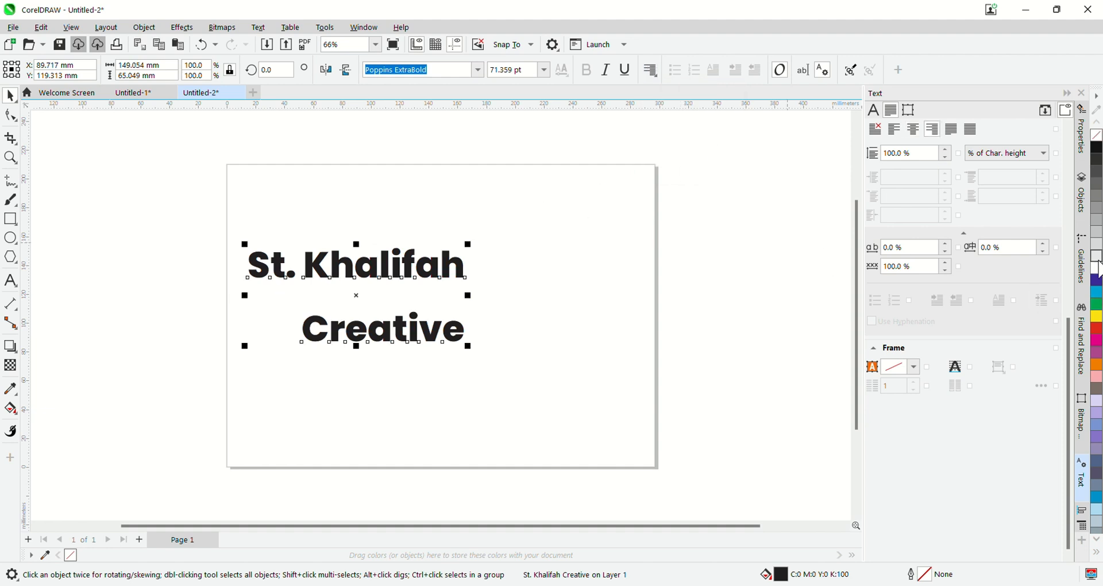
Reduce the text's line spacing to 52% and scale the two-line text up to about 264 mm wide.
{"action": "left_click", "coordinate": [946, 158]}
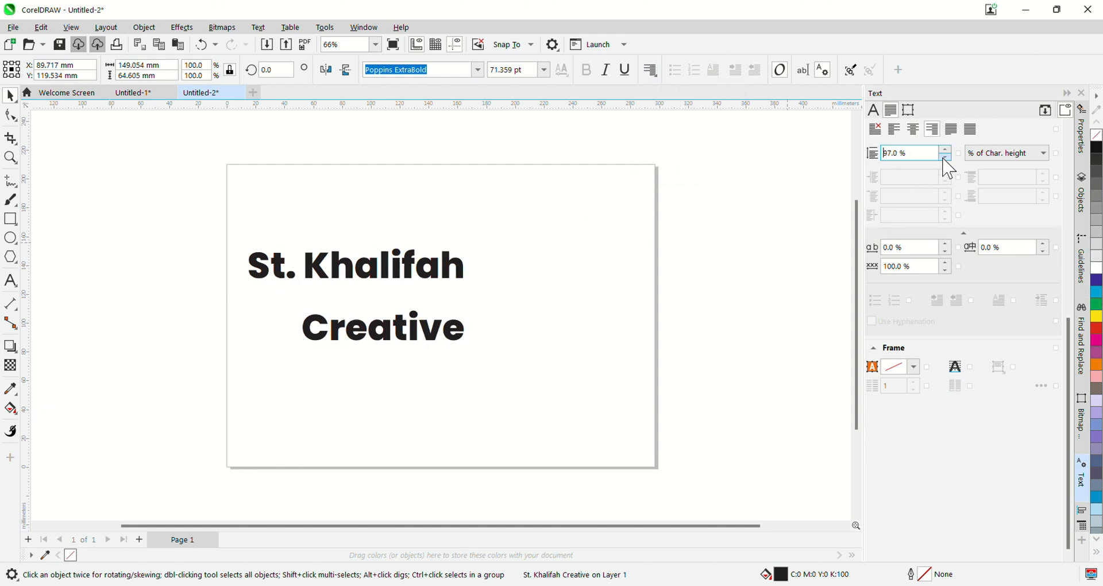
{"action": "left_click_drag", "start_coordinate": [943, 157], "coordinate": [949, 169]}
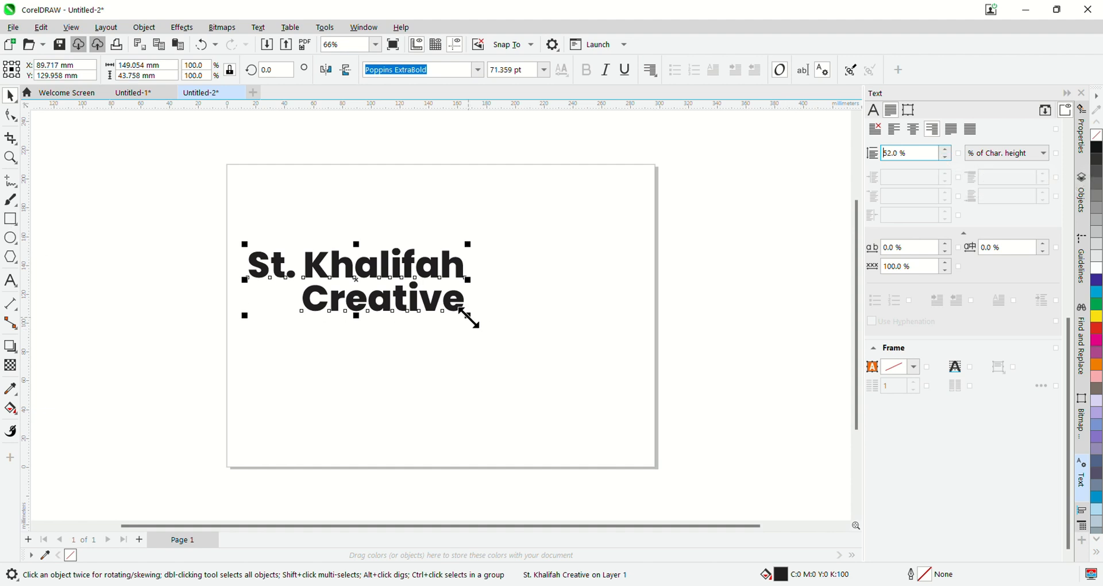
{"action": "left_click_drag", "start_coordinate": [470, 318], "coordinate": [635, 415]}
{"action": "left_click", "coordinate": [703, 288]}
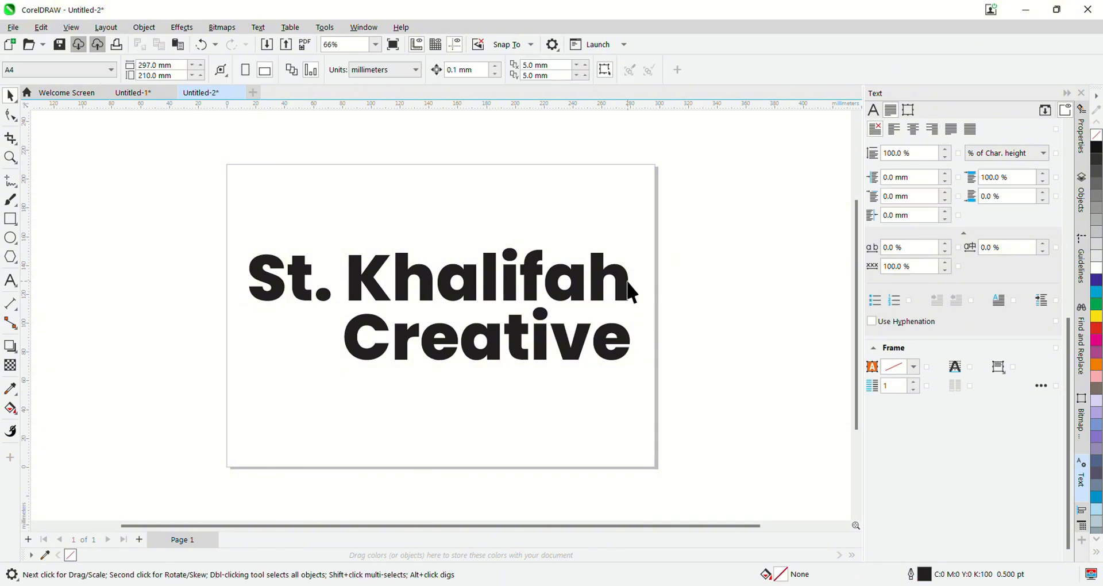
Give the two-line text a black outline and remove its fill.
{"action": "left_click", "coordinate": [631, 292]}
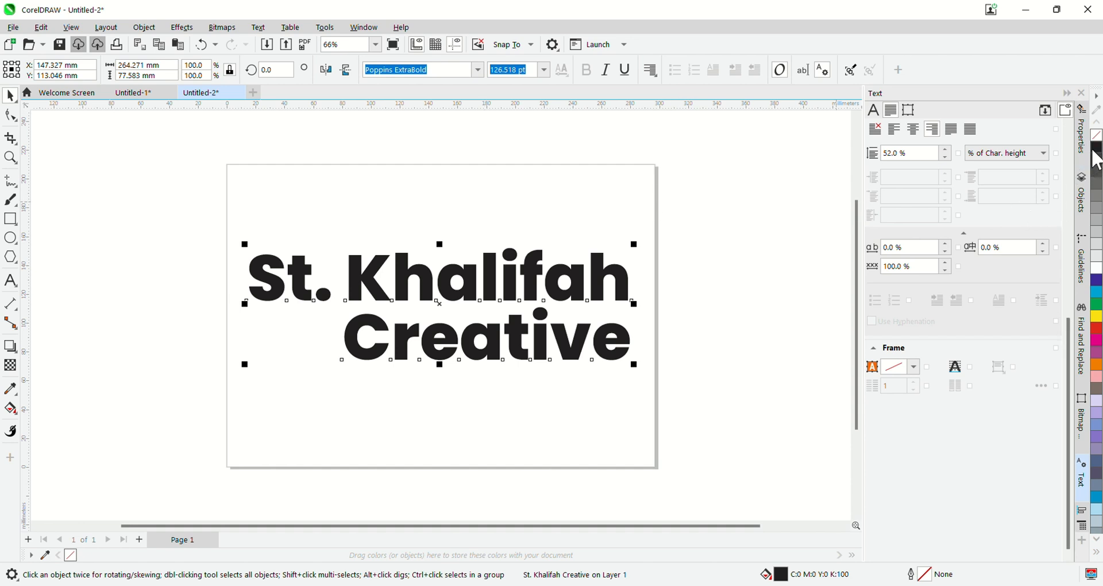
{"action": "right_click", "coordinate": [1097, 149]}
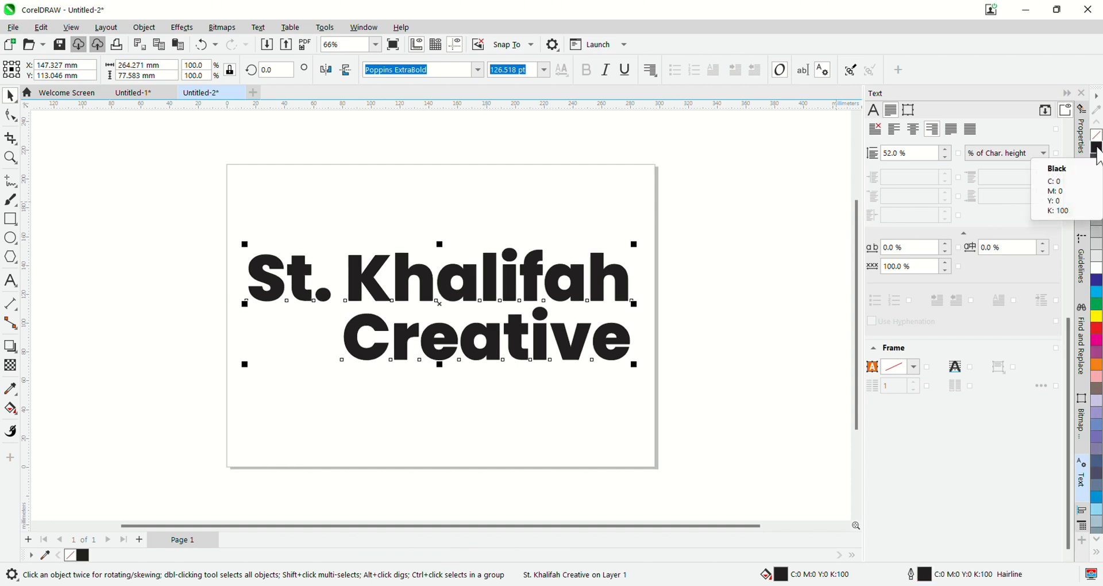
{"action": "left_click", "coordinate": [1098, 138]}
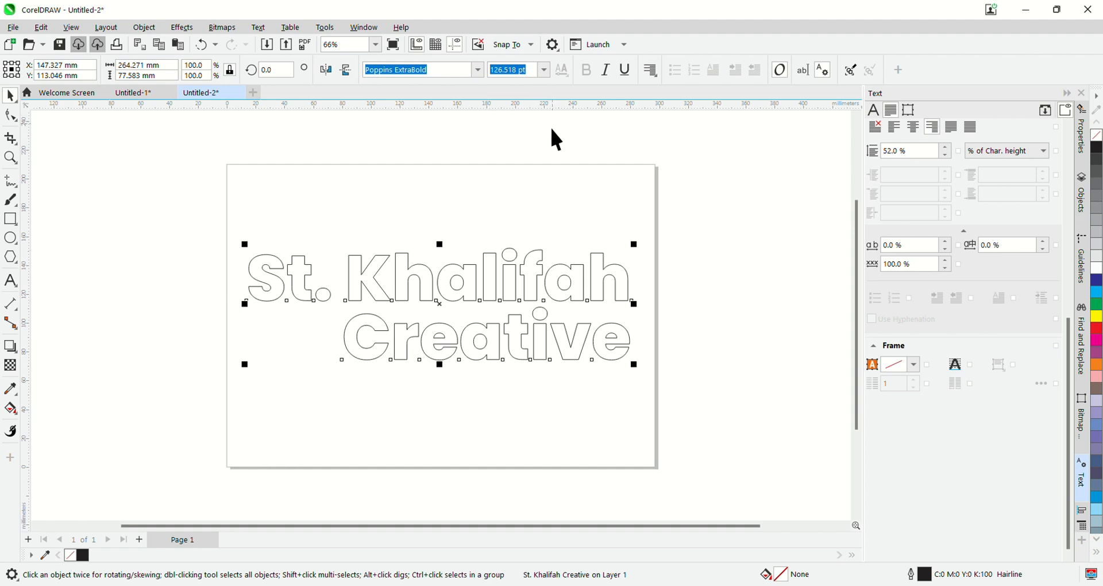
Set the text's outline width to 1.5 pt with round corners and the outline positioned outside the letters.
{"action": "key", "text": "F12"}
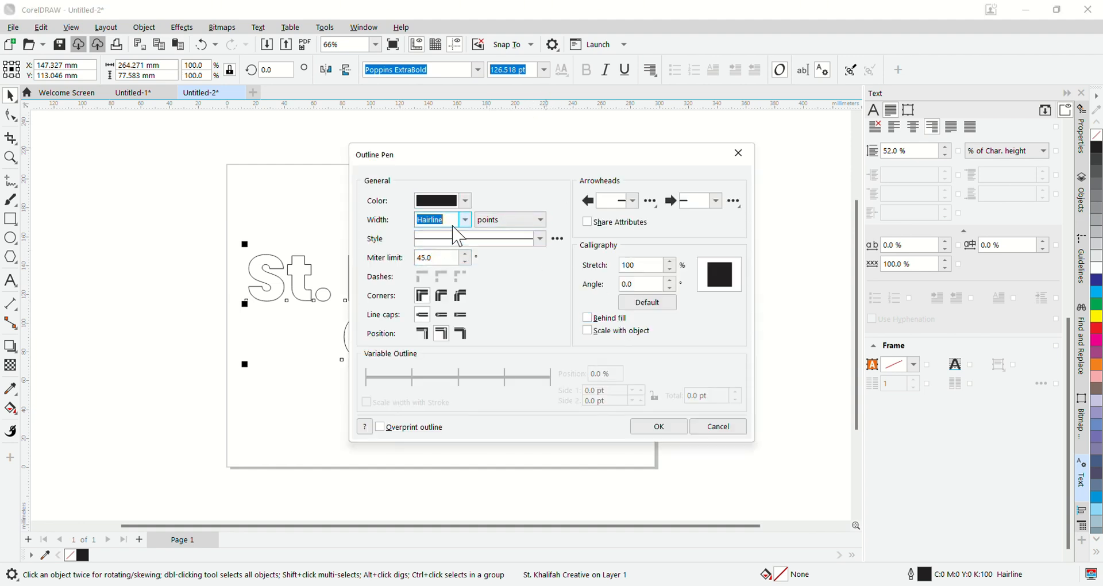
{"action": "left_click", "coordinate": [466, 220]}
{"action": "left_click", "coordinate": [450, 282]}
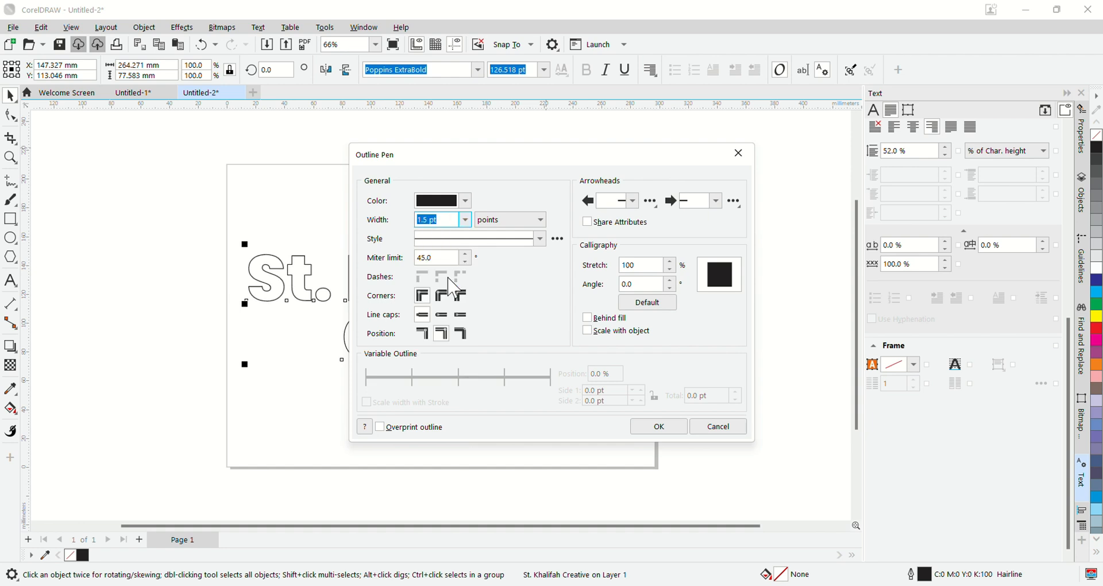
{"action": "left_click", "coordinate": [442, 295]}
{"action": "left_click", "coordinate": [423, 334]}
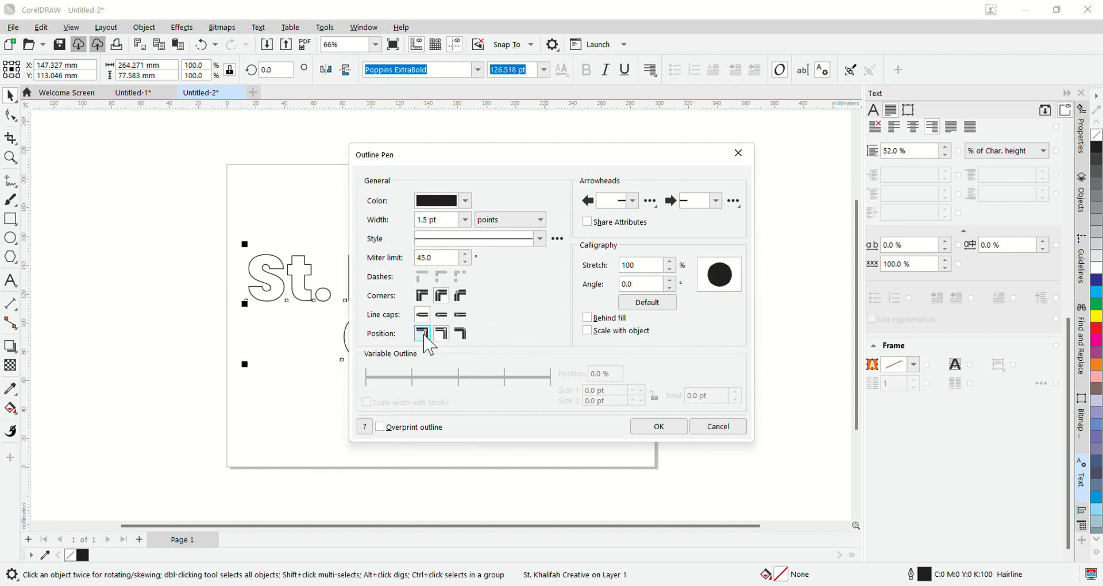
{"action": "left_click", "coordinate": [655, 426]}
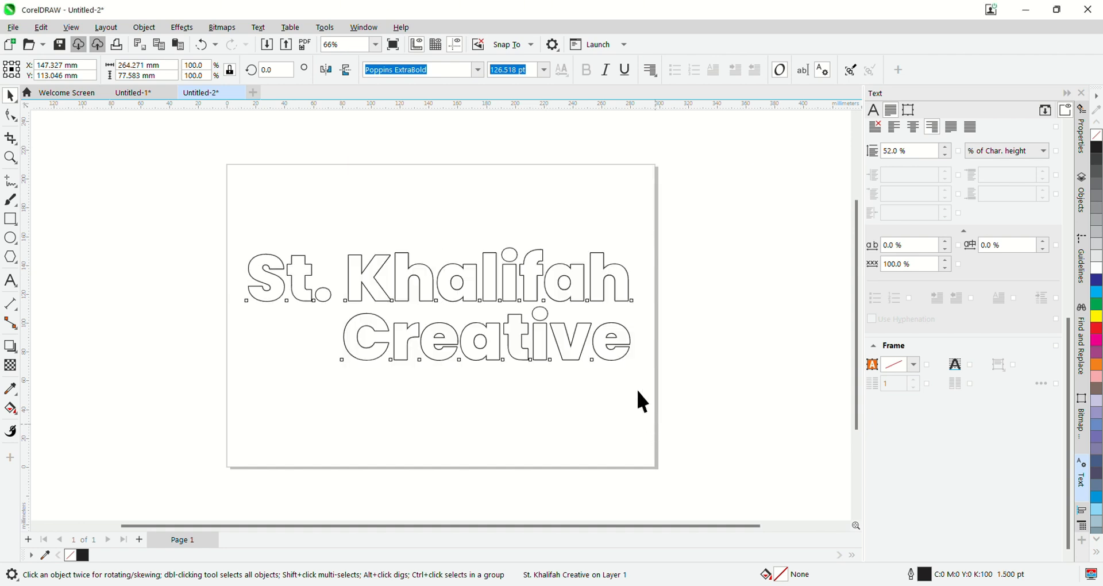
Tighten the text's character spacing to -52% so that neighbouring letters overlap.
{"action": "scroll", "coordinate": [491, 274], "scroll_direction": "up", "scroll_amount": 2}
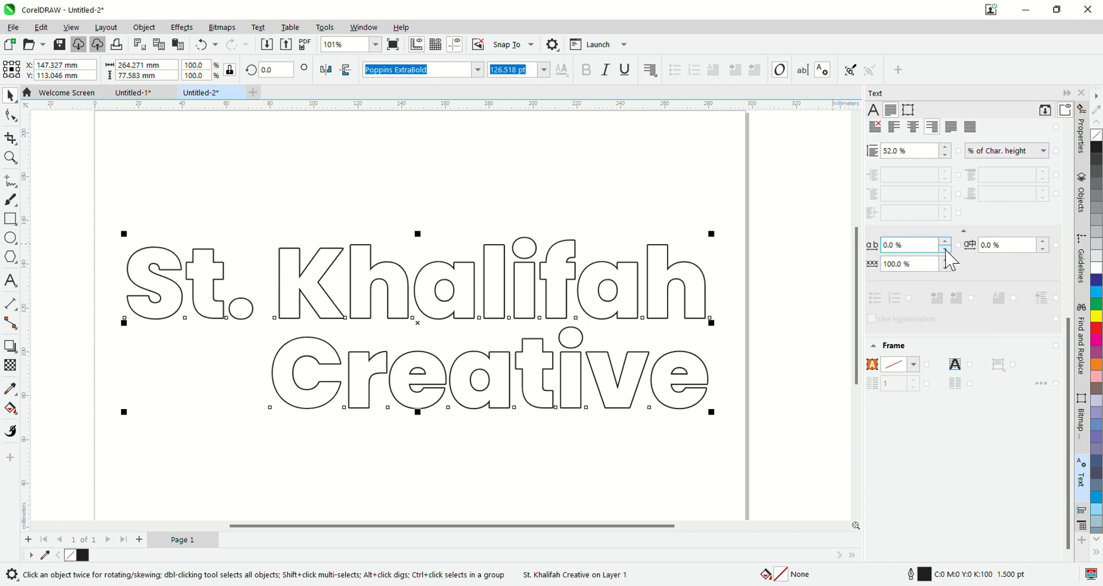
{"action": "left_click", "coordinate": [946, 249]}
{"action": "left_click", "coordinate": [945, 249]}
{"action": "left_click", "coordinate": [945, 249]}
{"action": "left_click", "coordinate": [945, 249]}
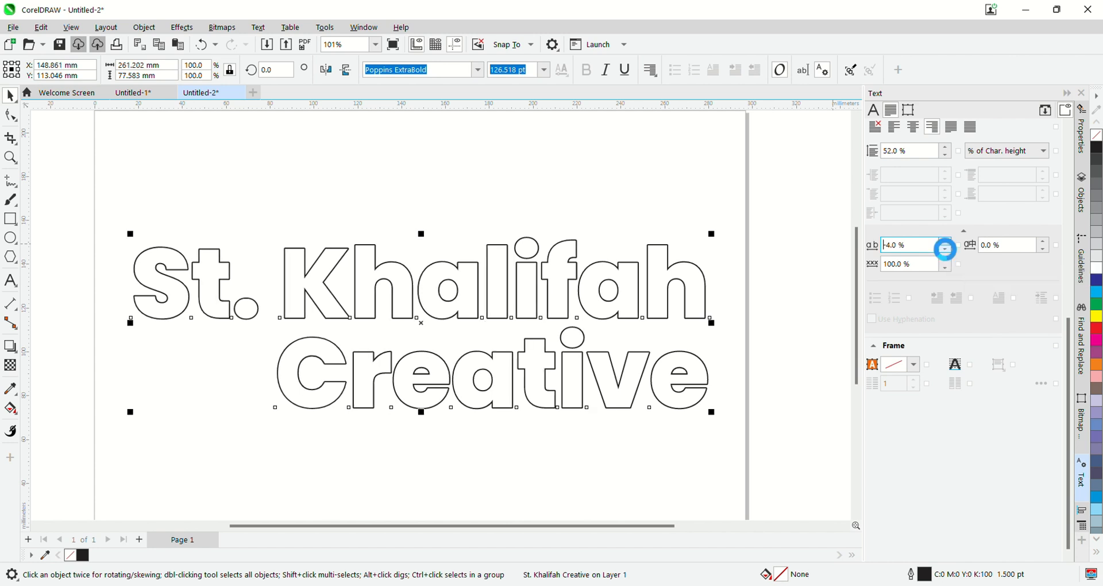
{"action": "left_click", "coordinate": [945, 249]}
{"action": "left_click", "coordinate": [945, 249]}
{"action": "left_click", "coordinate": [945, 249]}
{"action": "left_click", "coordinate": [945, 249]}
{"action": "left_click", "coordinate": [945, 249]}
{"action": "left_click", "coordinate": [945, 249]}
{"action": "left_click", "coordinate": [945, 249]}
{"action": "left_click", "coordinate": [946, 248]}
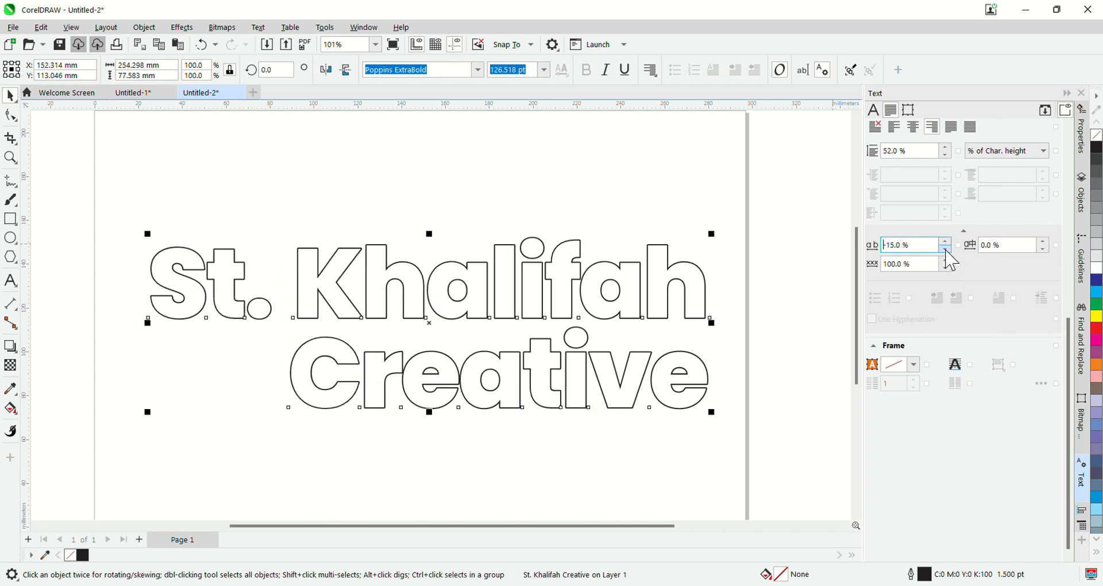
{"action": "left_click", "coordinate": [946, 249]}
{"action": "left_click", "coordinate": [946, 249]}
{"action": "left_click", "coordinate": [946, 249]}
{"action": "left_click", "coordinate": [945, 249]}
{"action": "left_click", "coordinate": [945, 249]}
{"action": "left_click", "coordinate": [945, 249]}
{"action": "left_click", "coordinate": [946, 249]}
{"action": "left_click", "coordinate": [946, 249]}
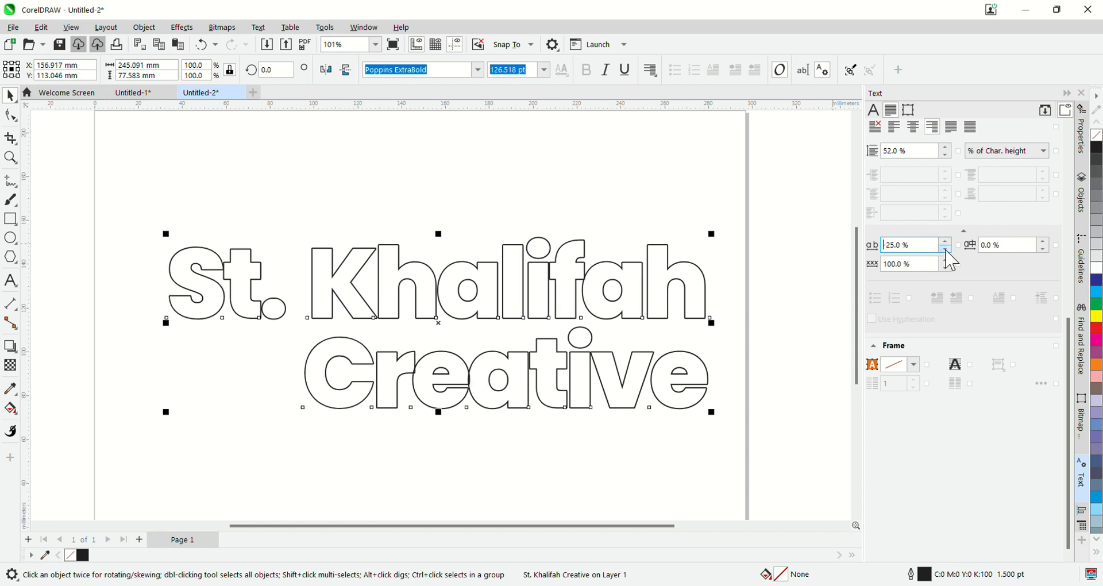
{"action": "left_click", "coordinate": [946, 249]}
{"action": "left_click", "coordinate": [946, 250]}
{"action": "left_click", "coordinate": [946, 250]}
{"action": "left_click", "coordinate": [946, 249]}
{"action": "left_click", "coordinate": [946, 250]}
{"action": "left_click", "coordinate": [945, 249]}
{"action": "left_click", "coordinate": [946, 249]}
{"action": "left_click", "coordinate": [946, 250]}
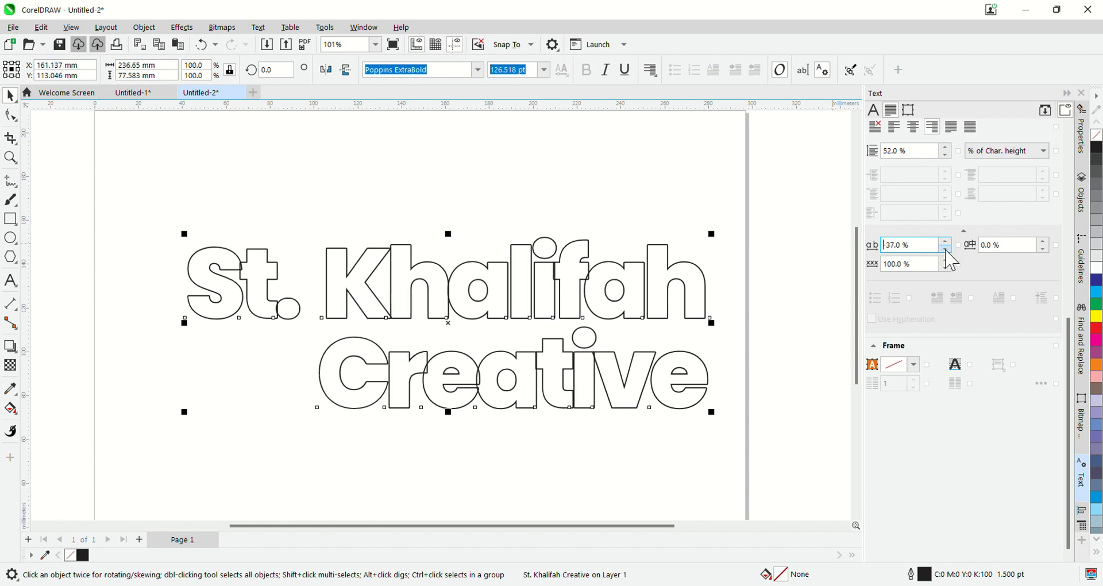
{"action": "left_click", "coordinate": [945, 250]}
{"action": "left_click", "coordinate": [946, 249]}
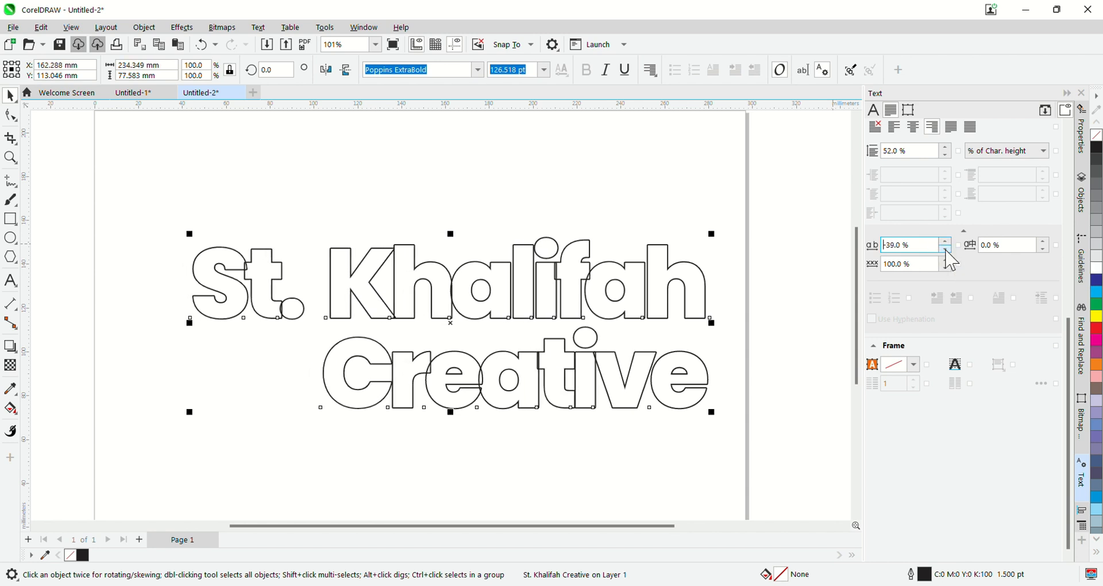
{"action": "left_click", "coordinate": [946, 249]}
{"action": "left_click", "coordinate": [945, 249]}
{"action": "left_click", "coordinate": [946, 250]}
{"action": "left_click", "coordinate": [946, 249]}
{"action": "left_click", "coordinate": [946, 249]}
{"action": "left_click", "coordinate": [945, 250]}
{"action": "left_click", "coordinate": [945, 250]}
{"action": "left_click", "coordinate": [946, 250]}
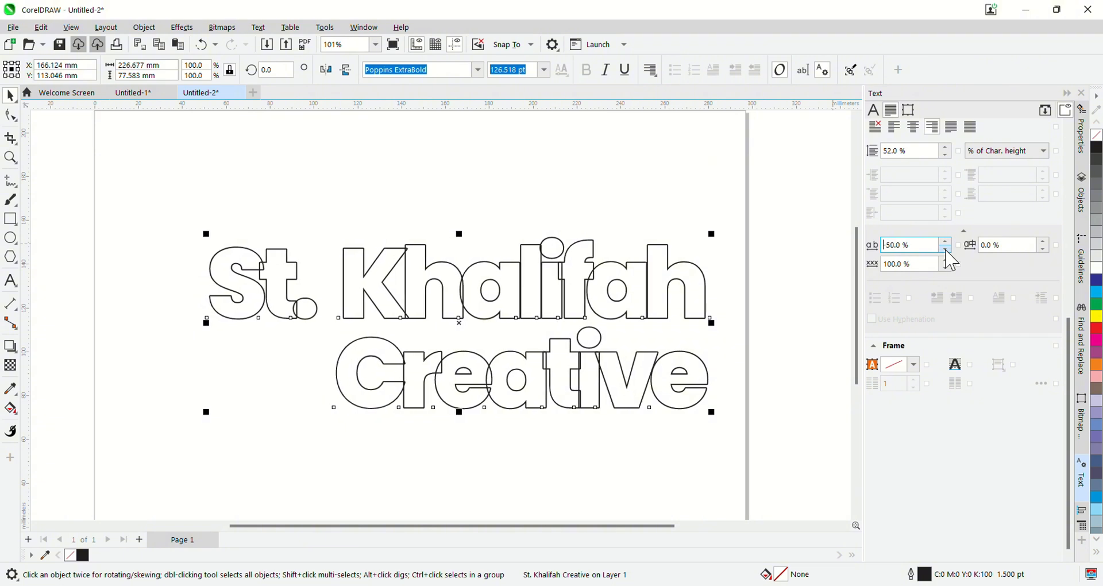
{"action": "left_click", "coordinate": [945, 249]}
{"action": "left_click", "coordinate": [946, 250]}
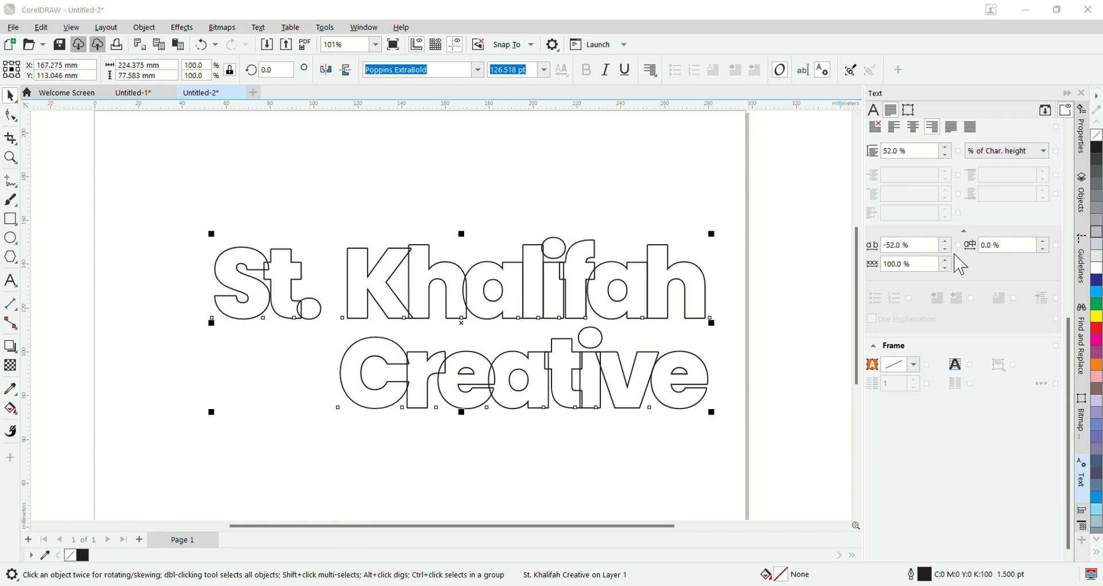
Tighten the two-line text's character spacing to -58%.
{"action": "left_click", "coordinate": [947, 250]}
{"action": "left_click", "coordinate": [948, 250]}
{"action": "left_click", "coordinate": [948, 250]}
{"action": "left_click", "coordinate": [948, 249]}
{"action": "left_click", "coordinate": [948, 249]}
{"action": "left_click", "coordinate": [948, 250]}
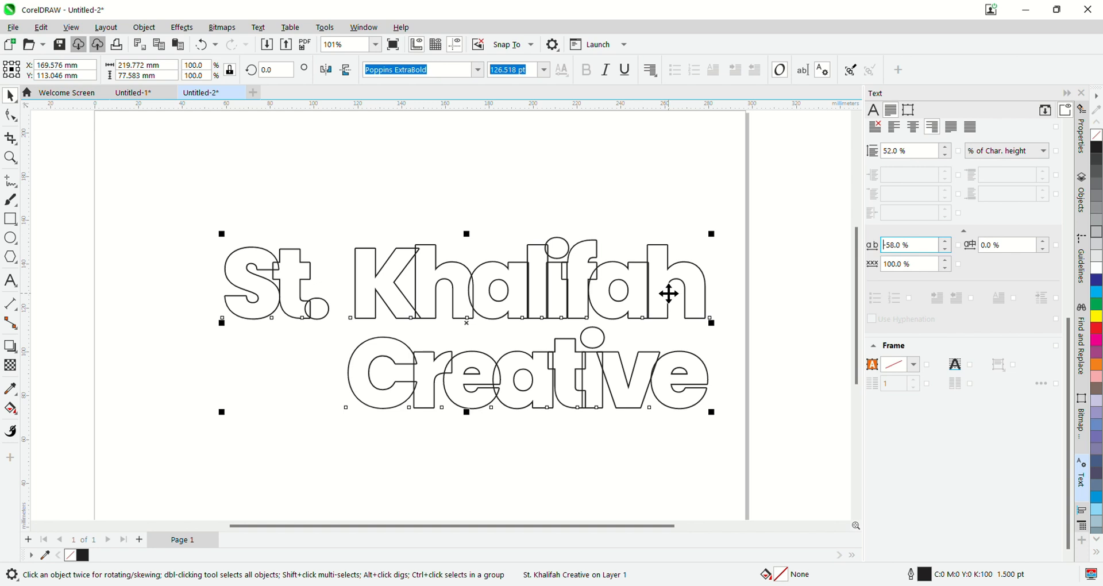
Try converting the two-line text to curves and undo the conversion.
{"action": "right_click", "coordinate": [669, 293]}
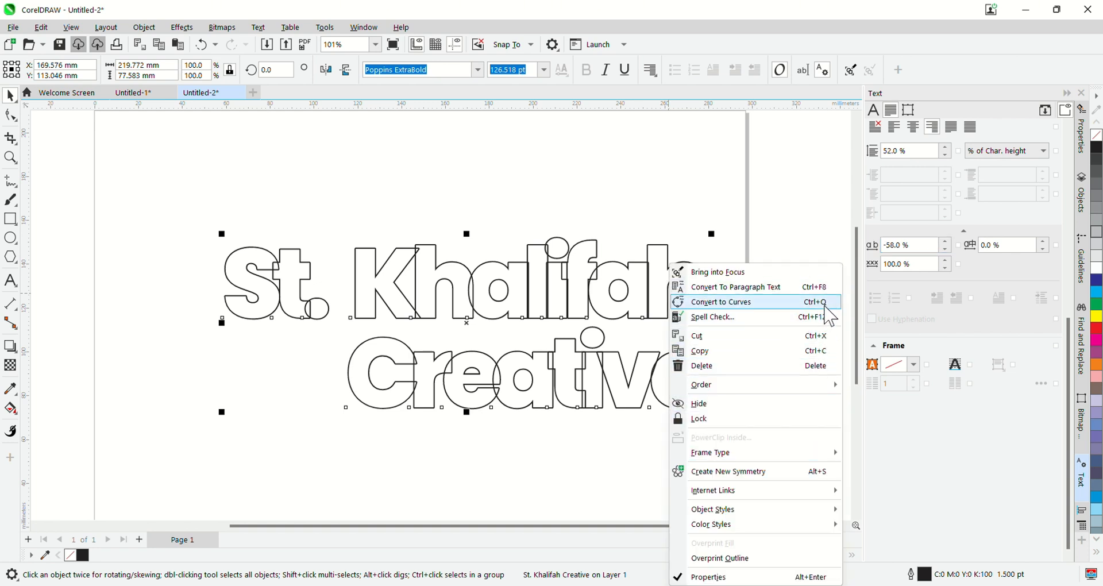
{"action": "left_click", "coordinate": [828, 314]}
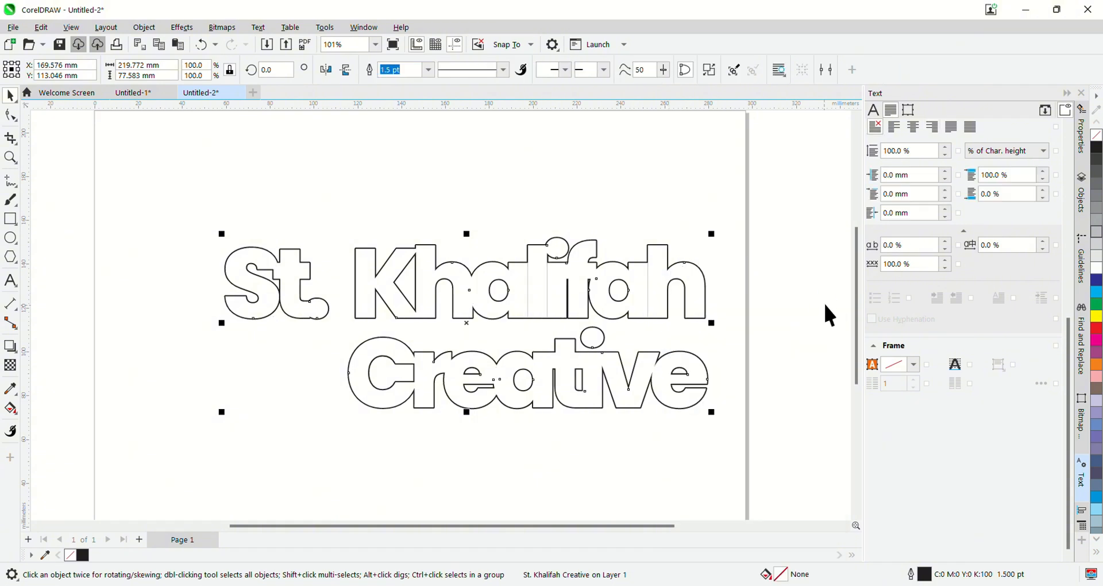
{"action": "left_click", "coordinate": [776, 319]}
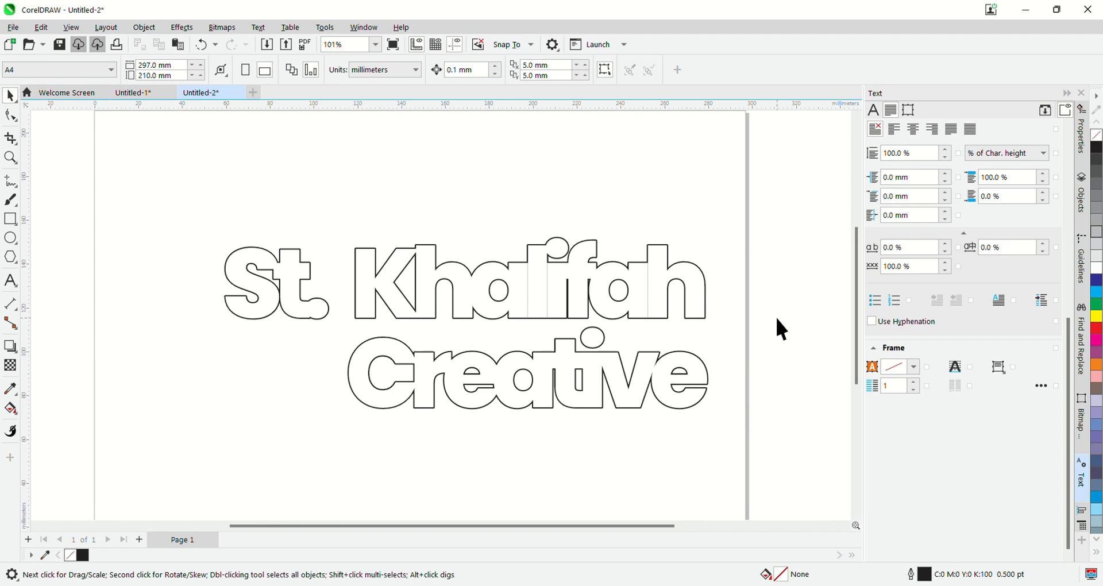
{"action": "key", "text": "ctrl+z"}
Convert the two-line text to curves so its overlapping letters merge, and deselect it.
{"action": "right_click", "coordinate": [667, 273]}
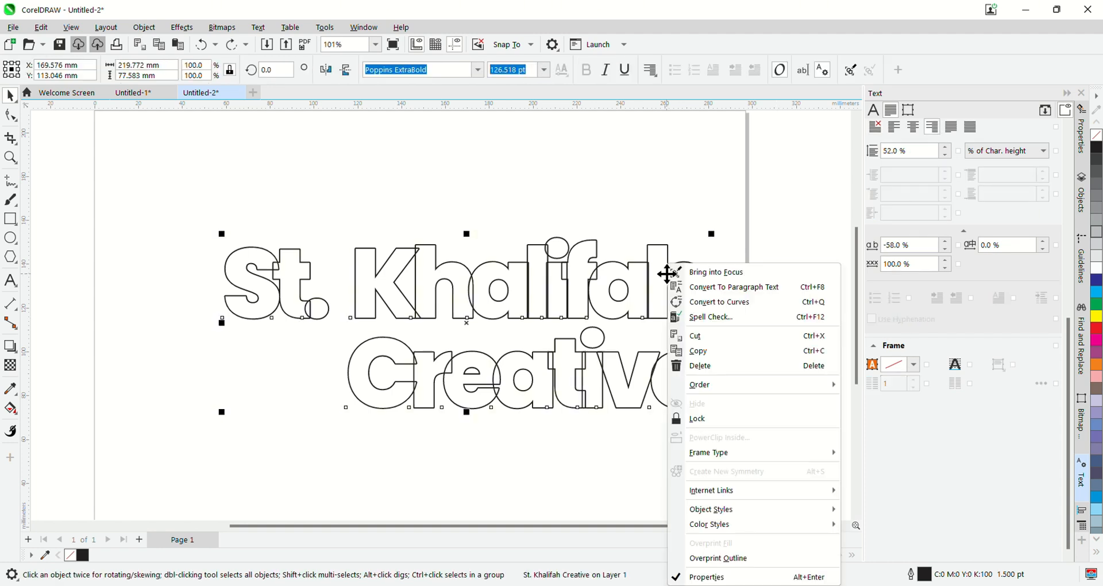
{"action": "mouse_move", "coordinate": [793, 387]}
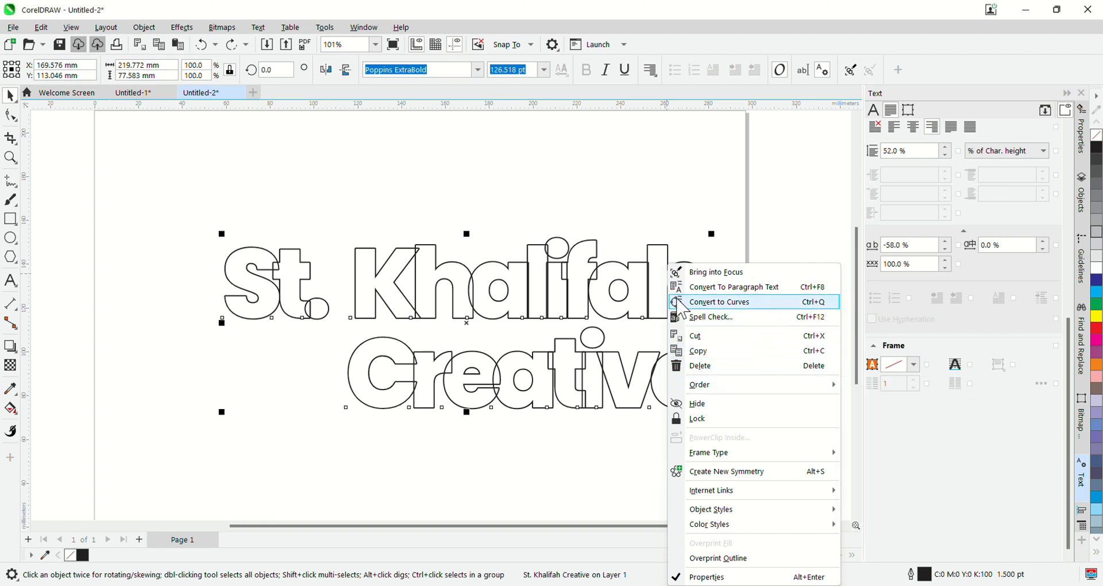
{"action": "left_click", "coordinate": [736, 303]}
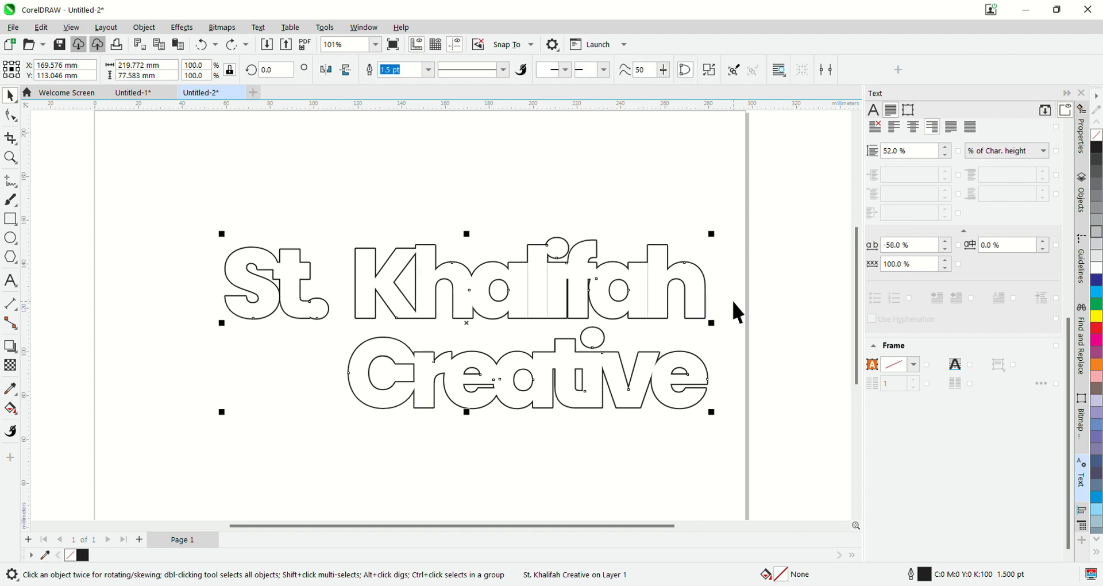
{"action": "left_click", "coordinate": [735, 303]}
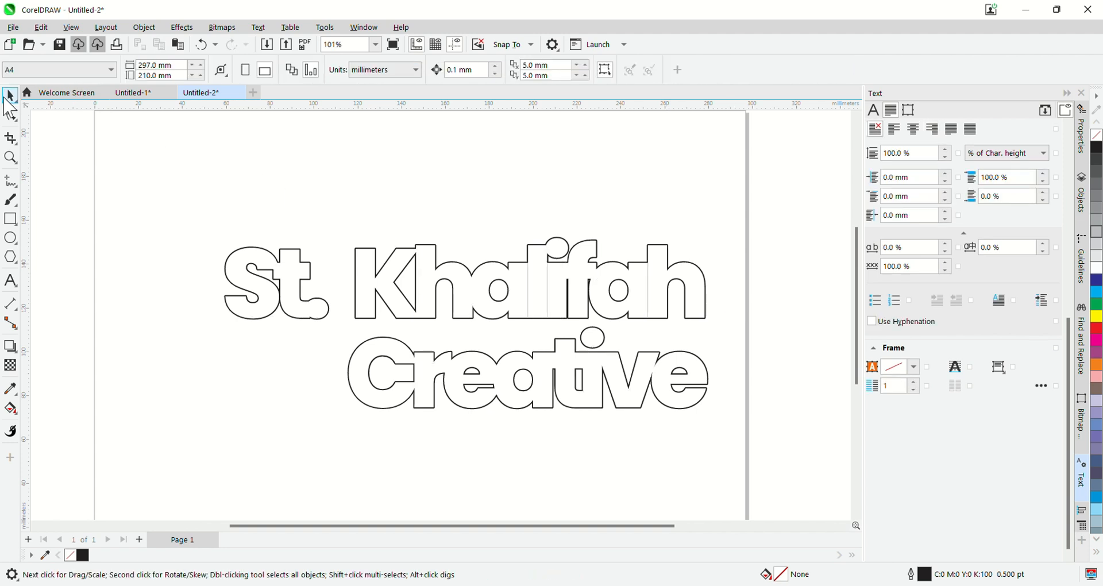
{"action": "left_click", "coordinate": [10, 158]}
{"action": "left_click_drag", "start_coordinate": [199, 228], "coordinate": [720, 435]}
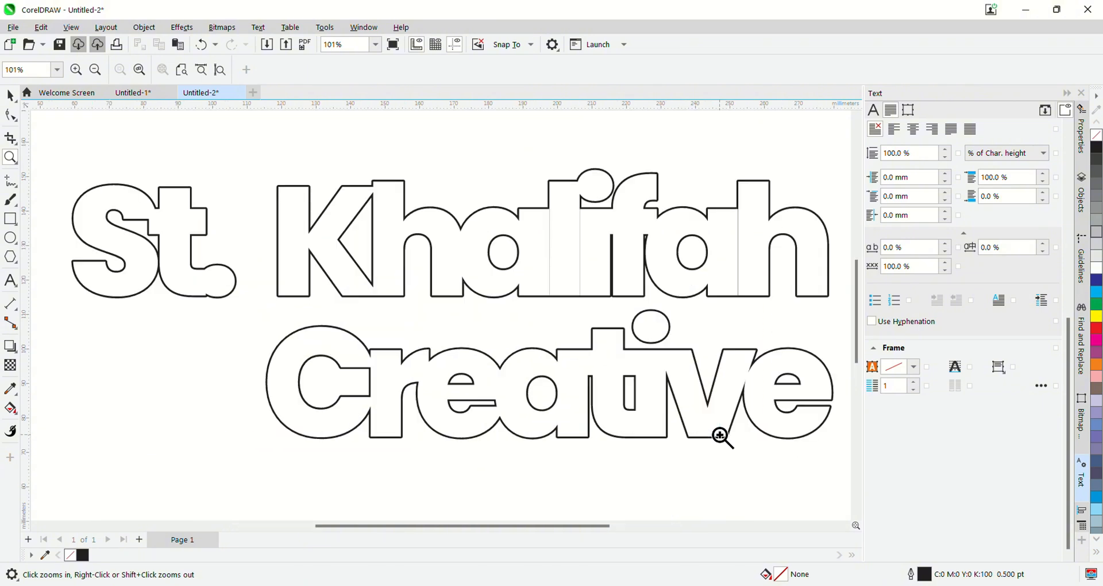
{"action": "key", "text": "F12"}
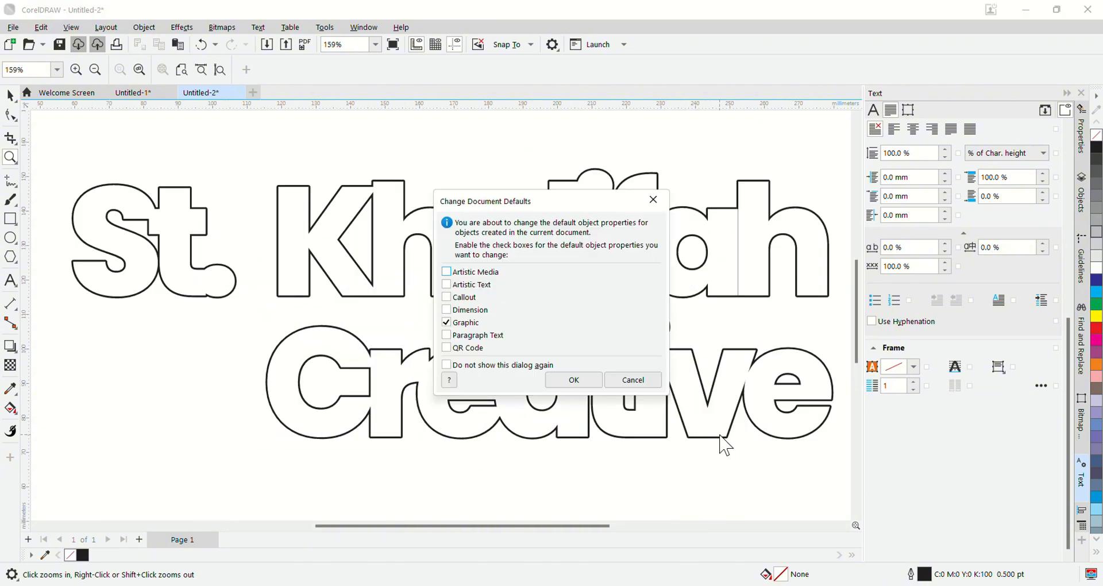
{"action": "left_click", "coordinate": [653, 200]}
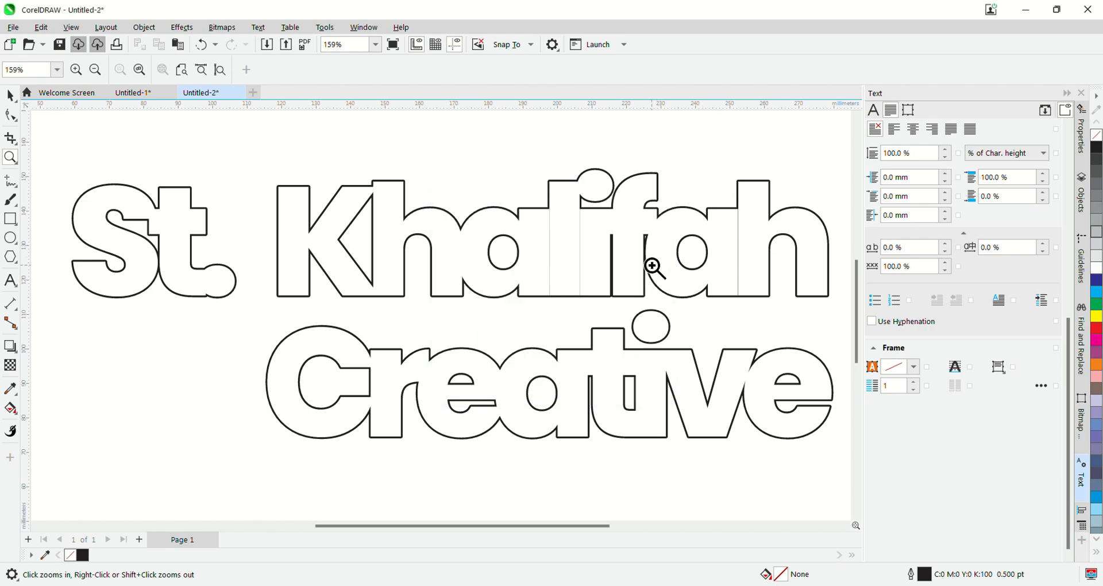
{"action": "scroll", "coordinate": [553, 310], "scroll_direction": "down", "scroll_amount": 5}
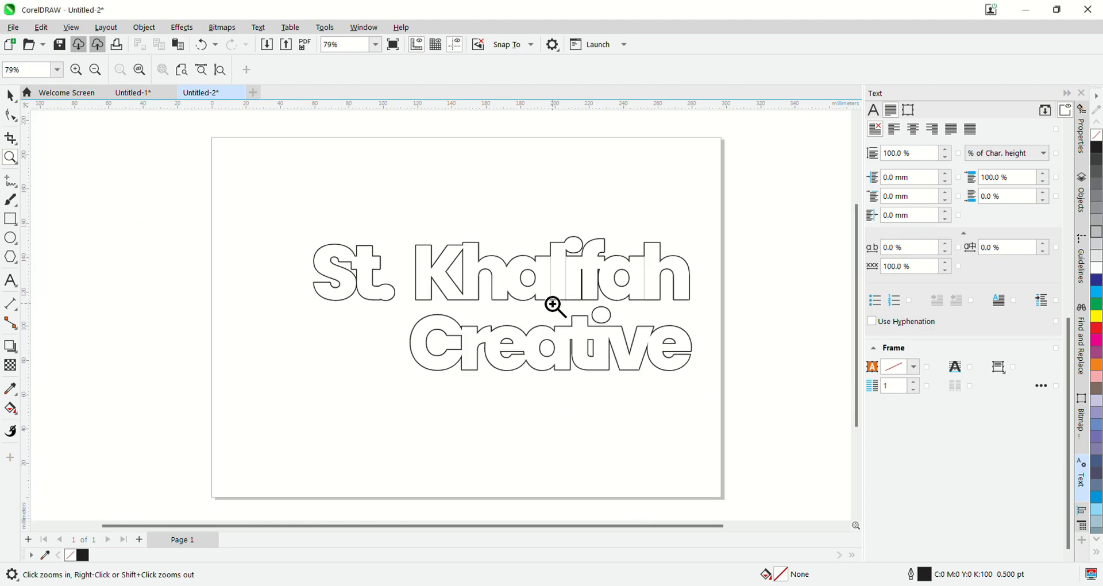
Start a new line of text with the Text tool near the page's lower-left corner, below the converted lettering.
{"action": "left_click", "coordinate": [10, 95]}
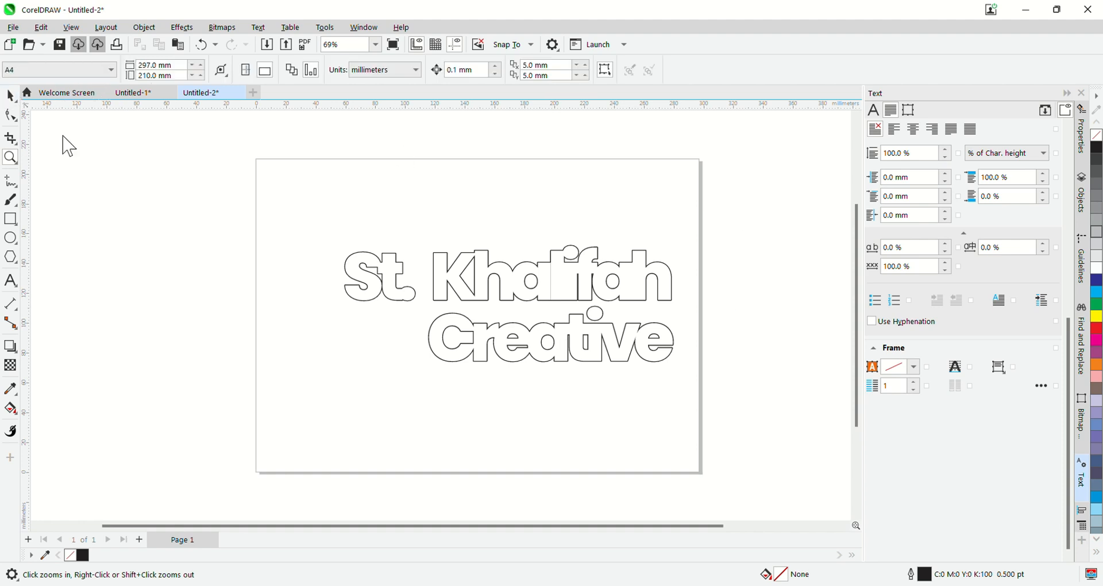
{"action": "left_click", "coordinate": [12, 286]}
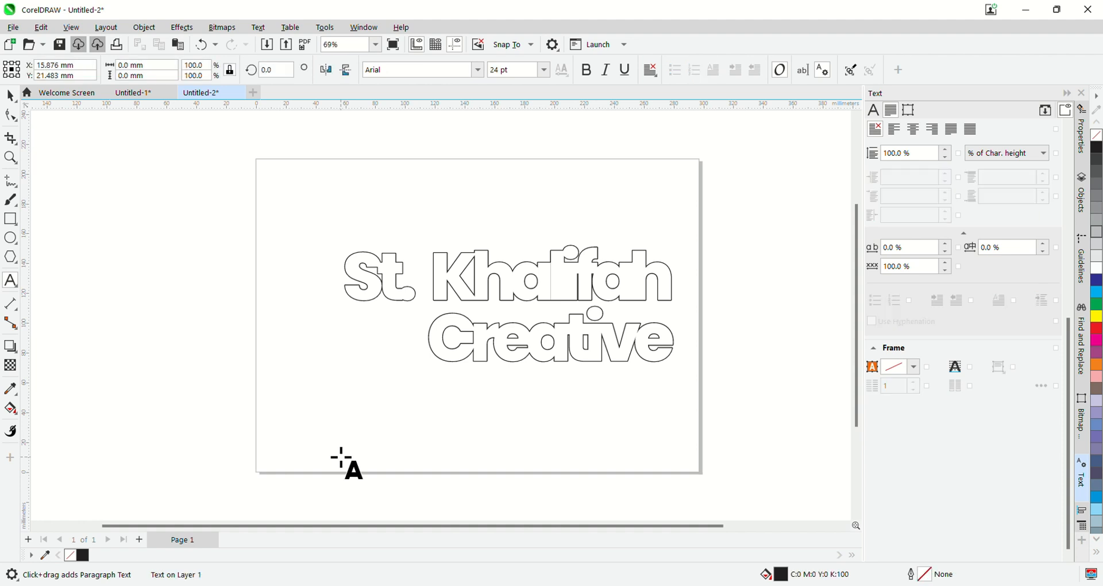